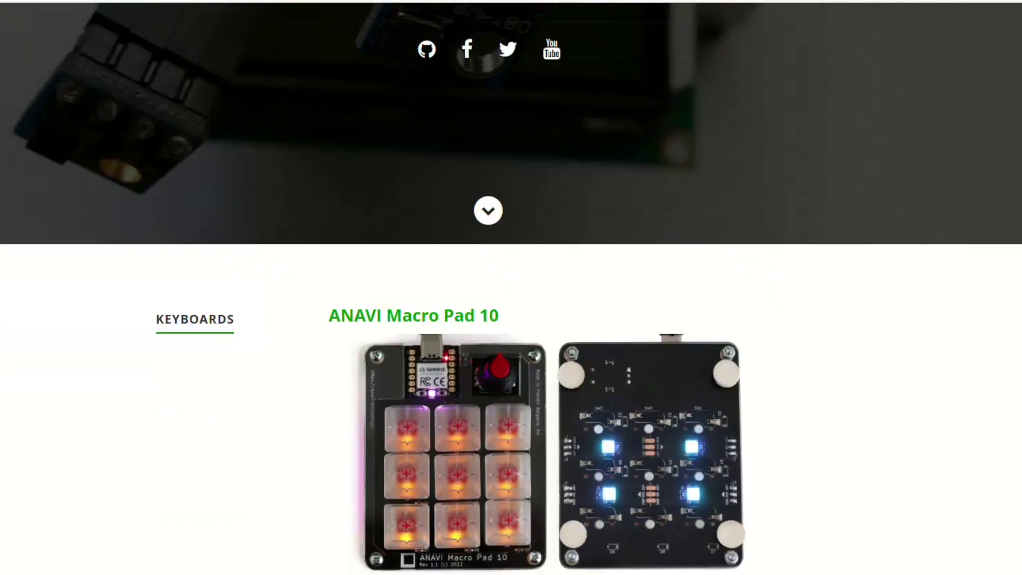
- Scroll the ANAVI products page down to the Macro Pad 10 specifications and the Knobs 3 listing
scroll(511, 287, down, 20)
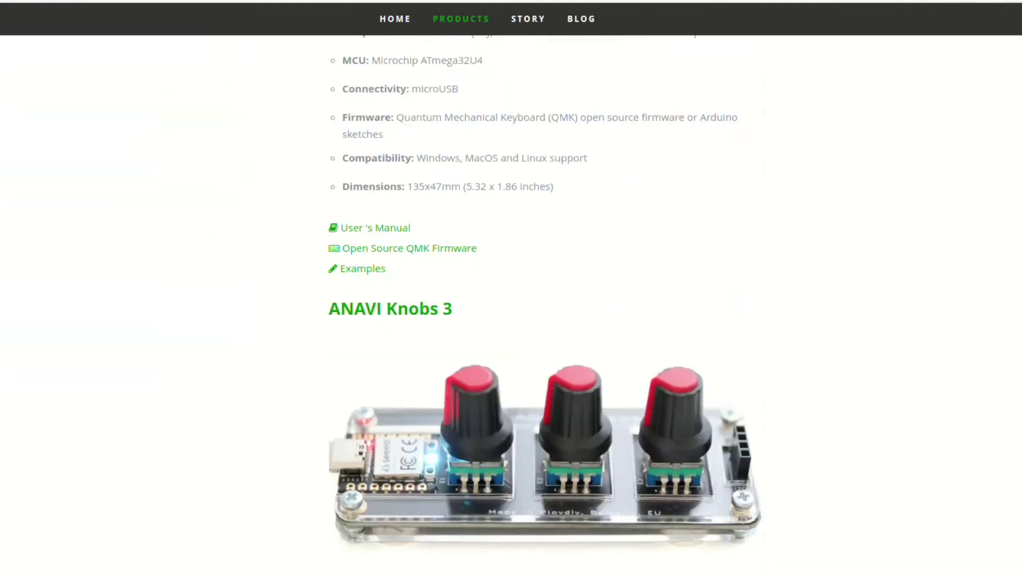
scroll(512, 287, down, 20)
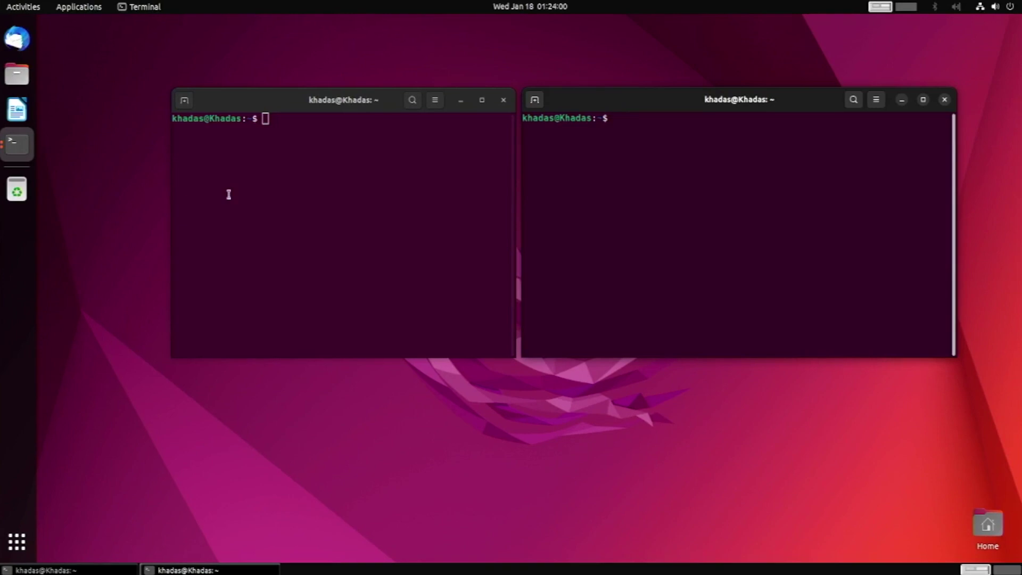
- Run sensors in the left terminal to read baseline temperatures near 46°C
click(228, 192)
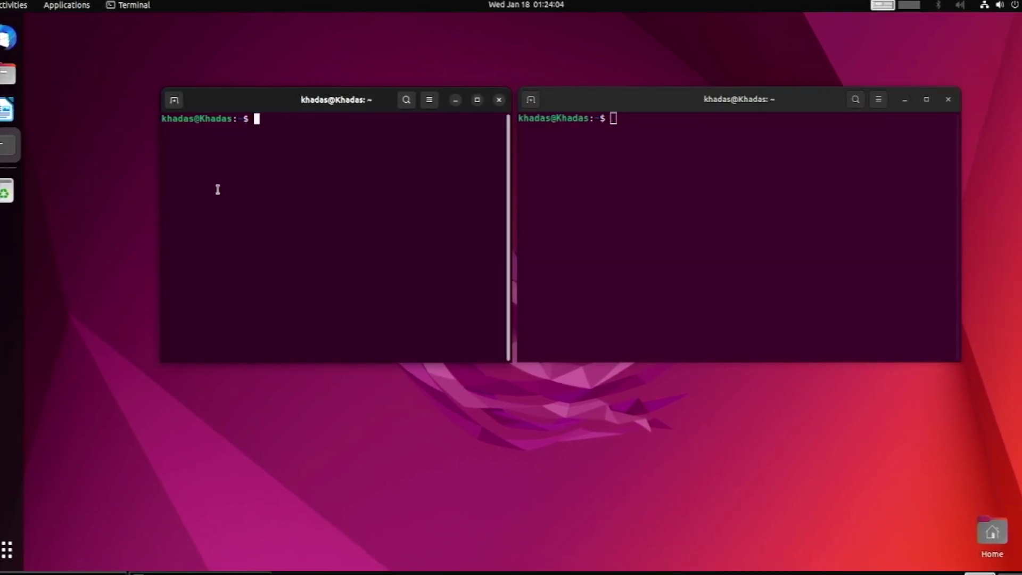
text(sensors)
key(Return)
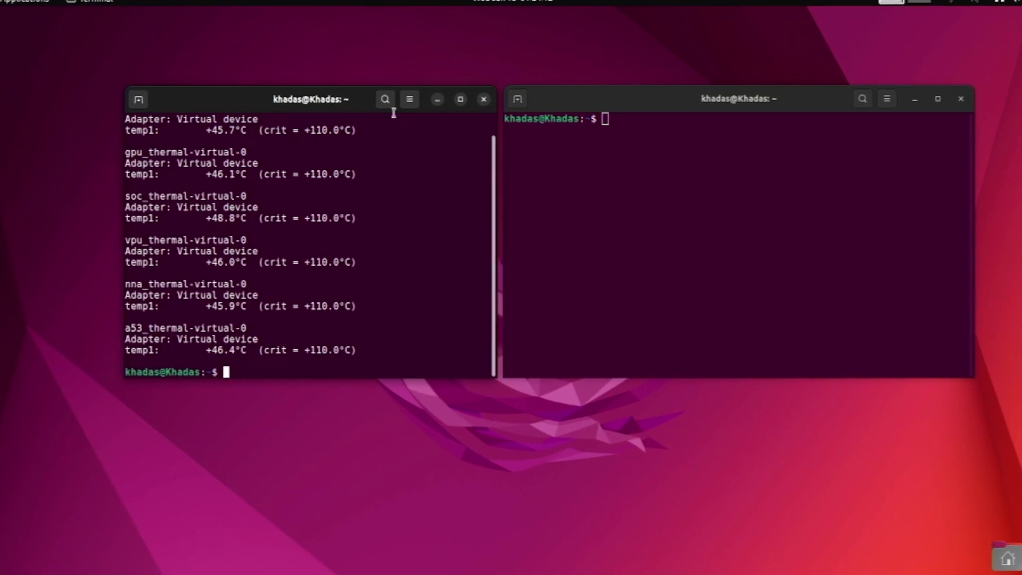
- Start 'stress-ng -c 0 -l 100' in the right terminal to load all 8 CPU cores
click(587, 203)
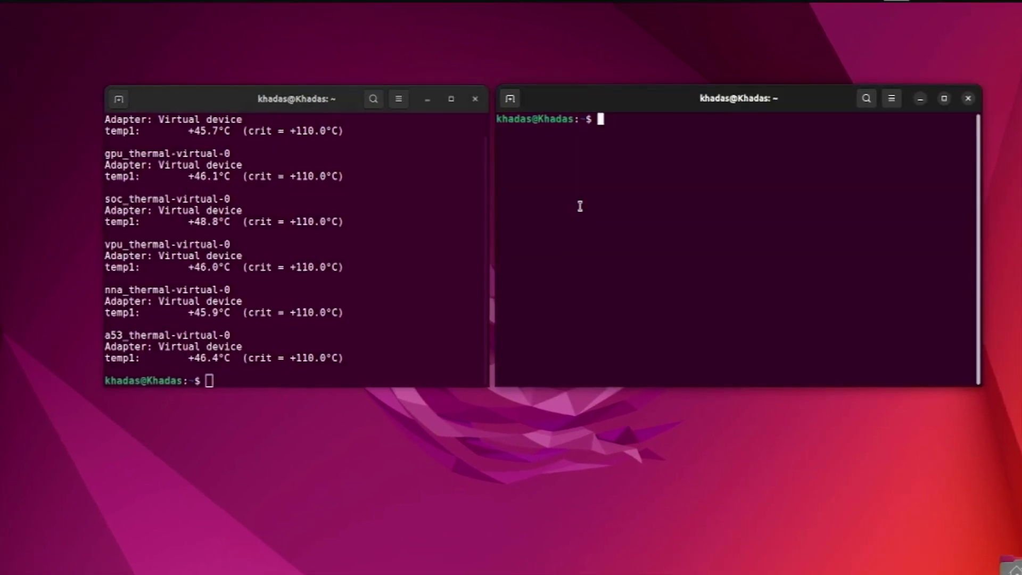
text(stress-ng -c 0 -l 100)
key(Return)
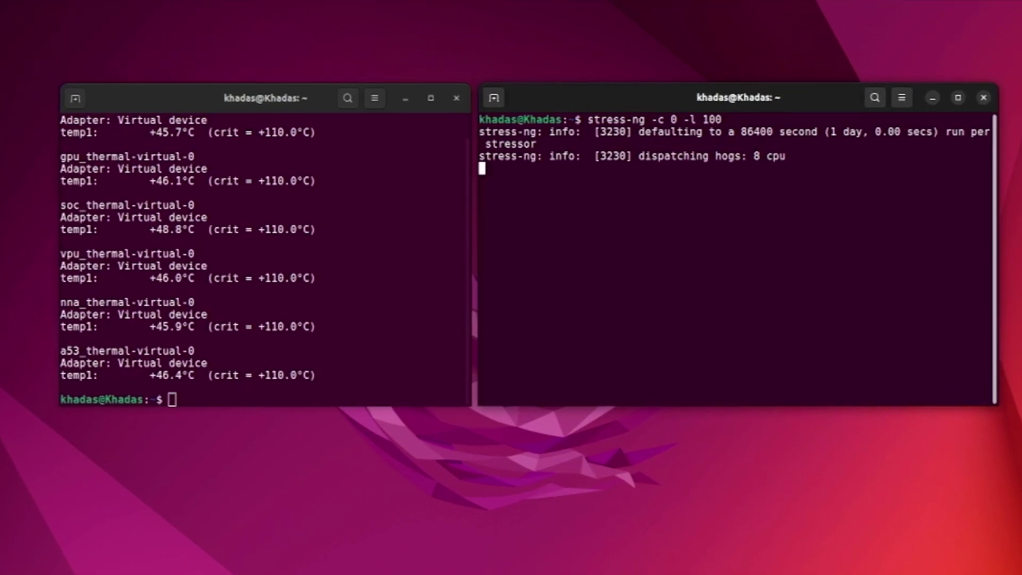
- In the left terminal, re-read sensors, glance at top, then re-read sensors
click(308, 190)
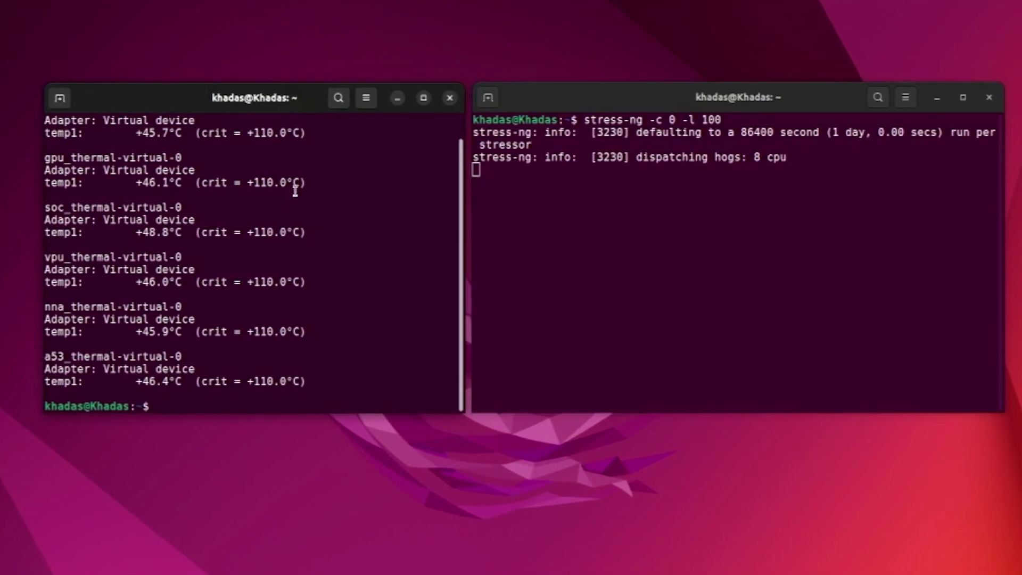
text(sensors)
key(Return)
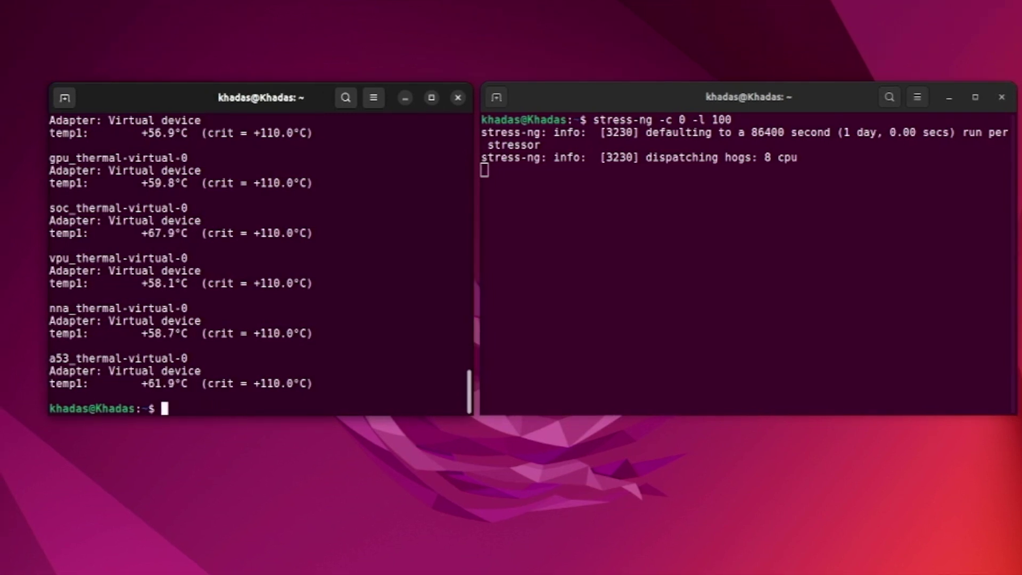
text(top)
key(Return)
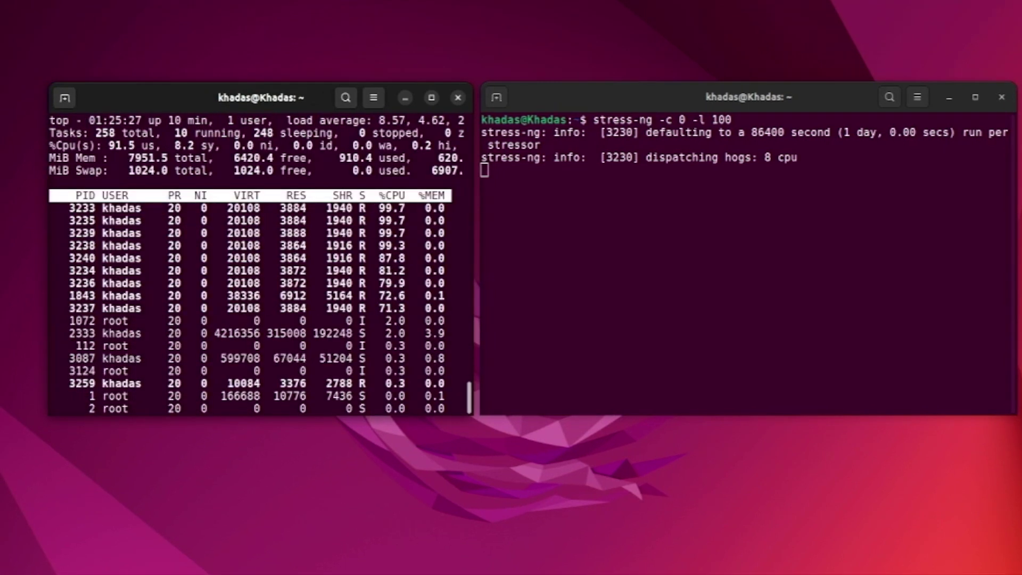
key(q)
key(Up)
key(Up)
key(Return)
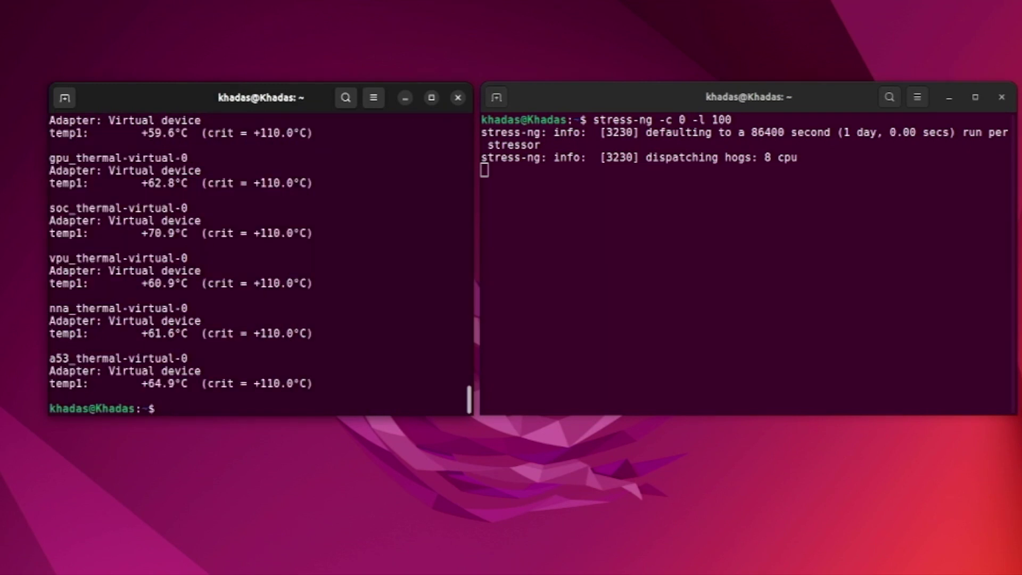
- Keep alternating top and sensors from command history as temperatures climb
key(Up)
key(Up)
key(Return)
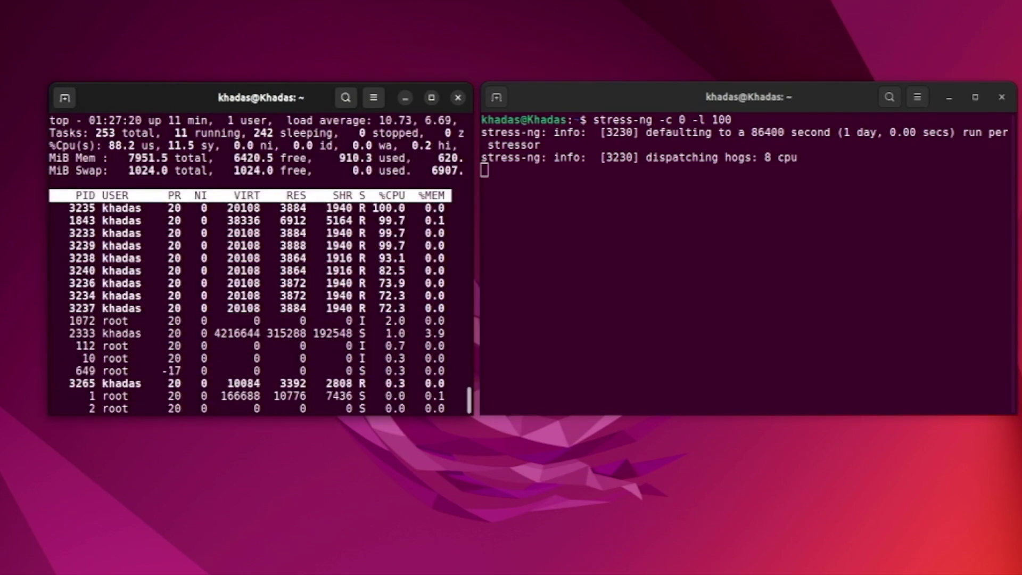
key(q)
key(Up)
key(Up)
key(Return)
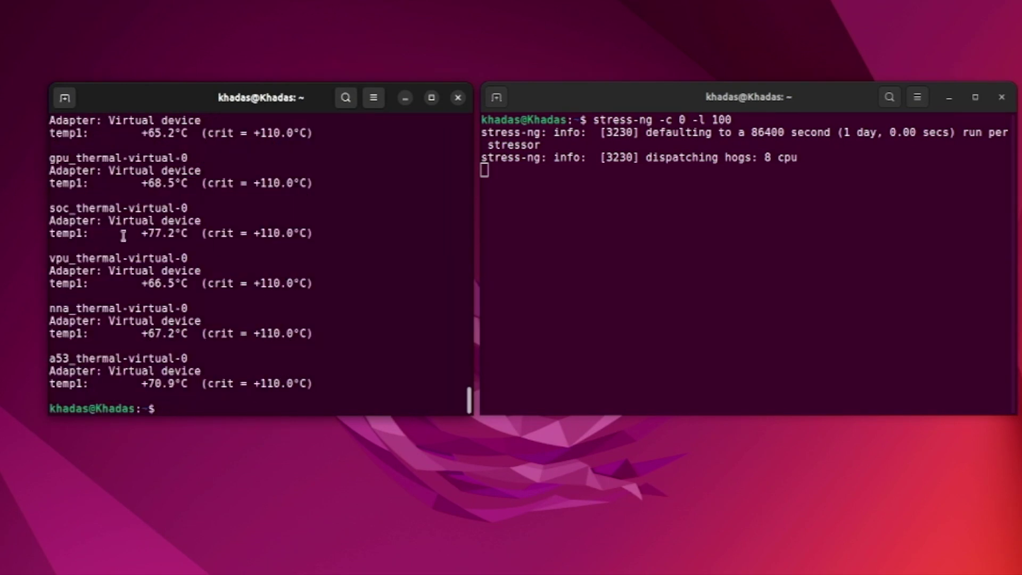
key(Up)
key(Return)
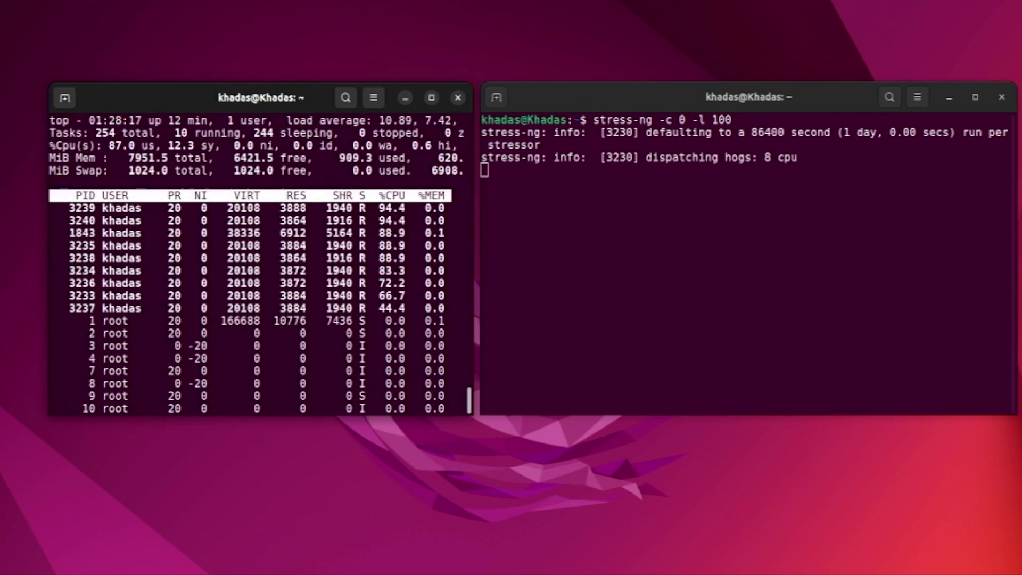
key(q)
key(Up)
key(Up)
key(Return)
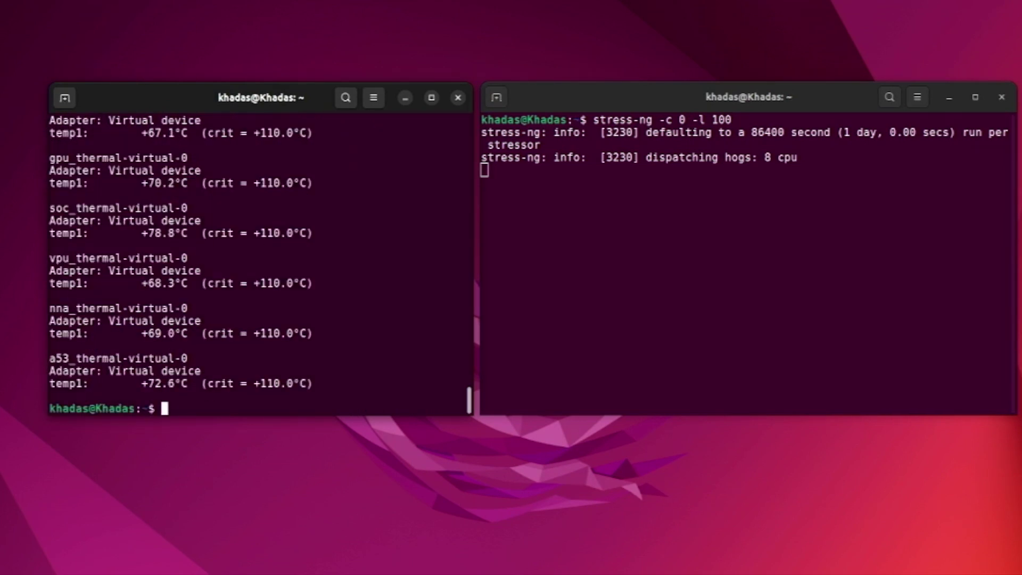
- Check sensors up to 80.5°C, highlighting a reading, and reopen top with stress-ng near 100% CPU
key(Up)
key(Up)
key(Return)
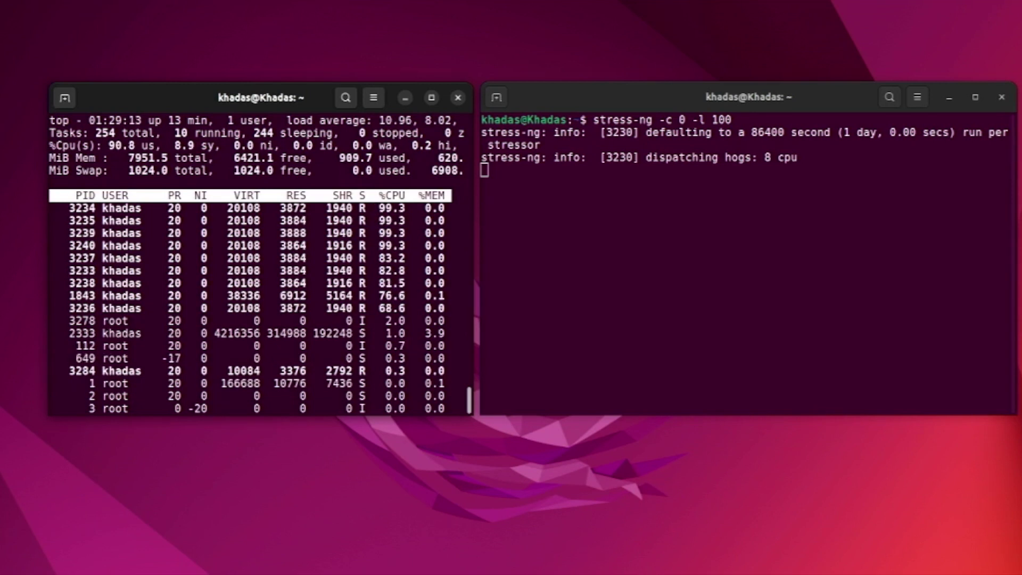
text(qsensors)
key(Return)
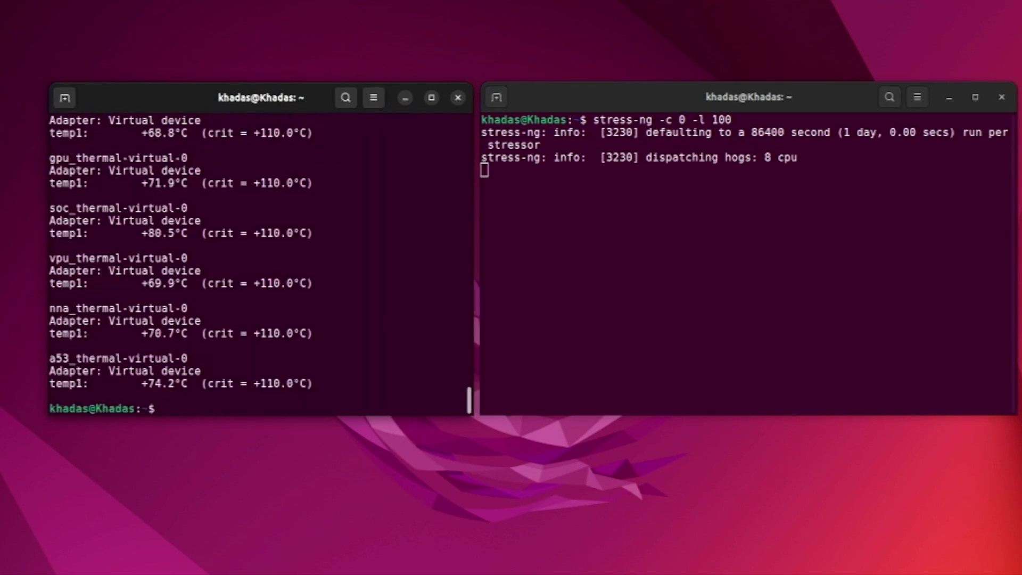
triple_click(157, 232)
click(143, 266)
key(Up)
key(Return)
key(Up)
key(Up)
key(Return)
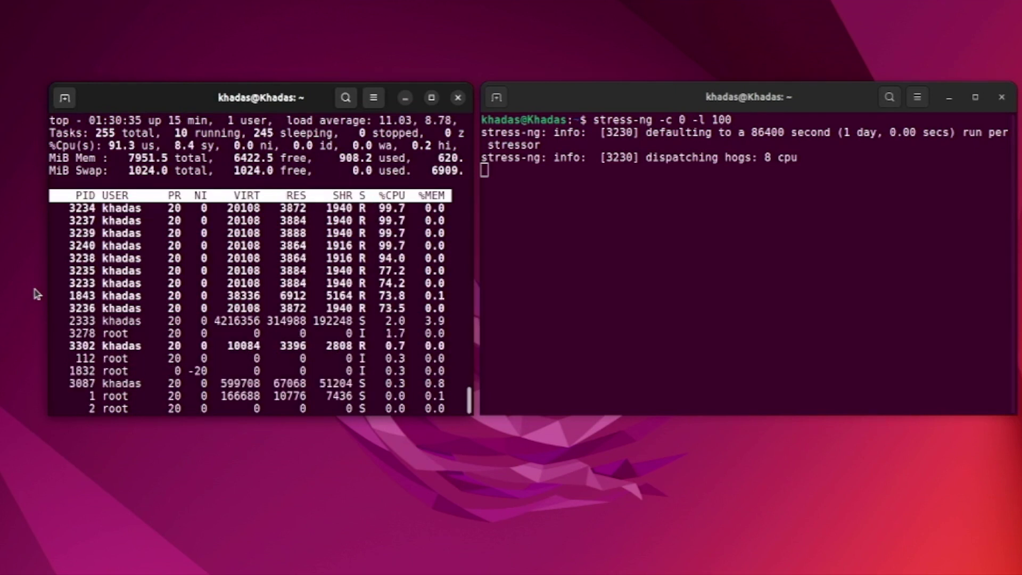
- Leave top, refresh the sensors readout twice, and bring top back up
key(q)
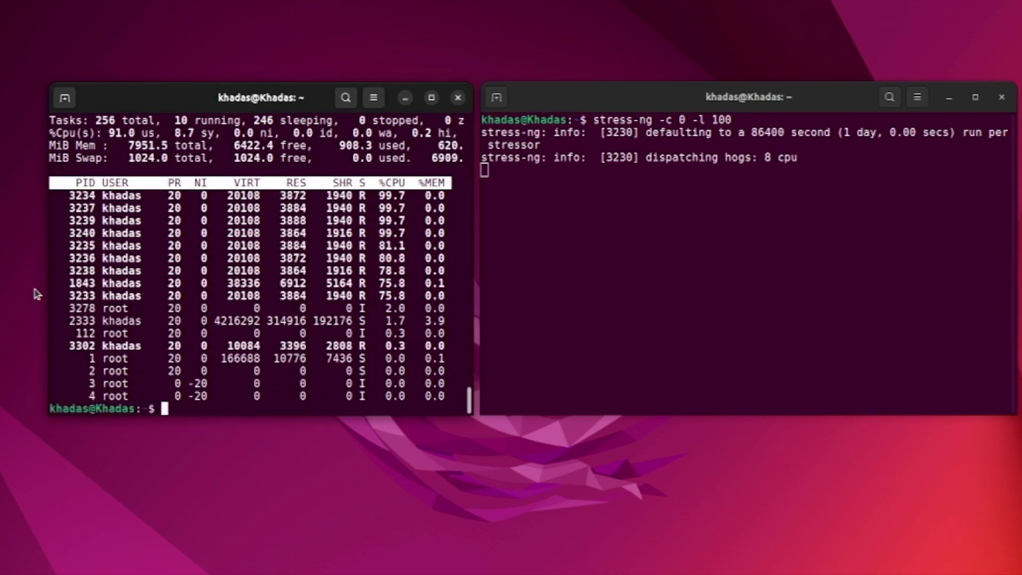
key(Up)
key(Up)
key(Return)
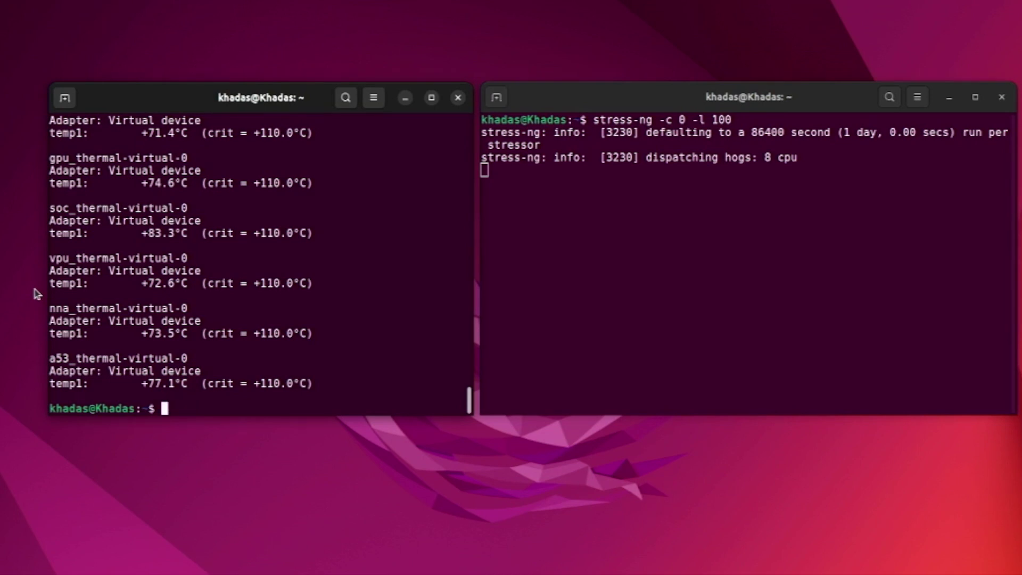
key(Up)
key(Return)
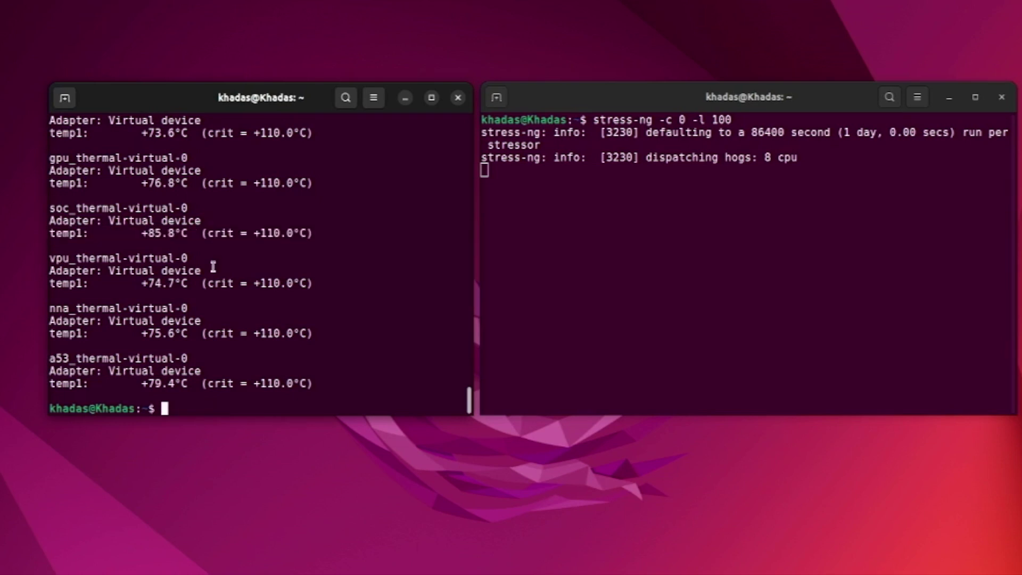
key(Up)
key(Up)
key(Return)
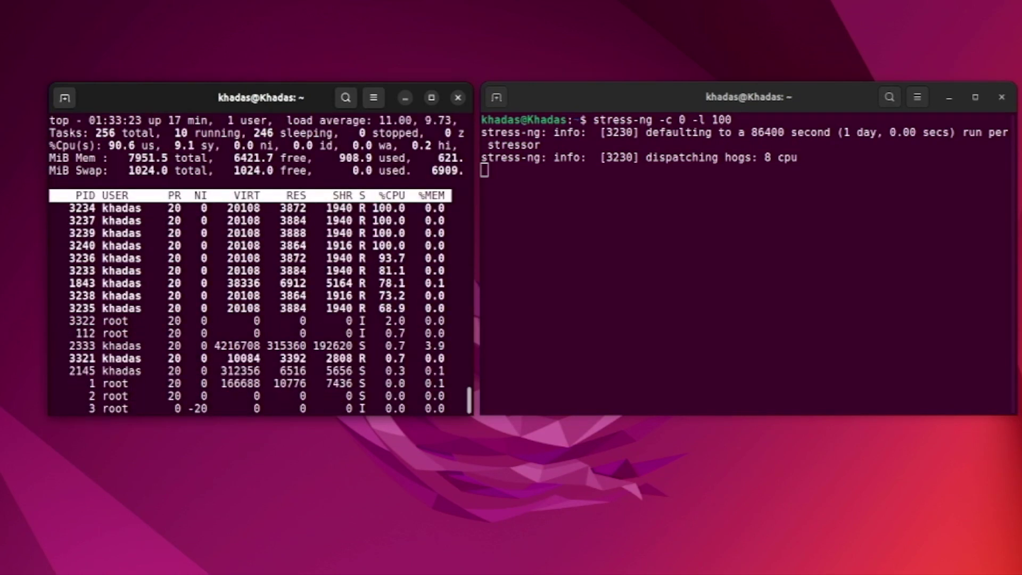
- Continue alternating sensors and top to watch temperatures and CPU load
key(q)
key(Up)
key(Up)
key(Return)
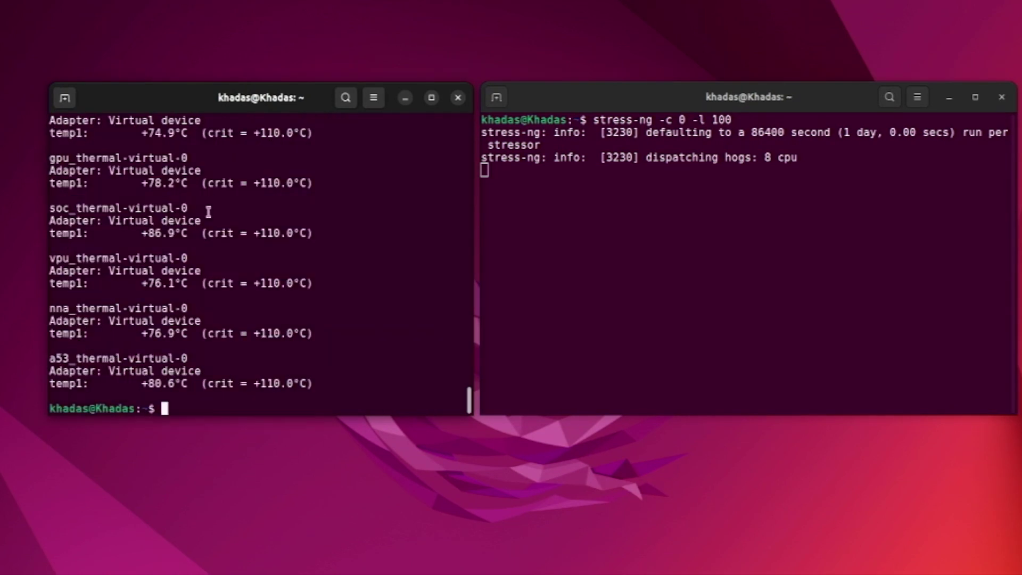
key(Up)
key(Up)
key(Return)
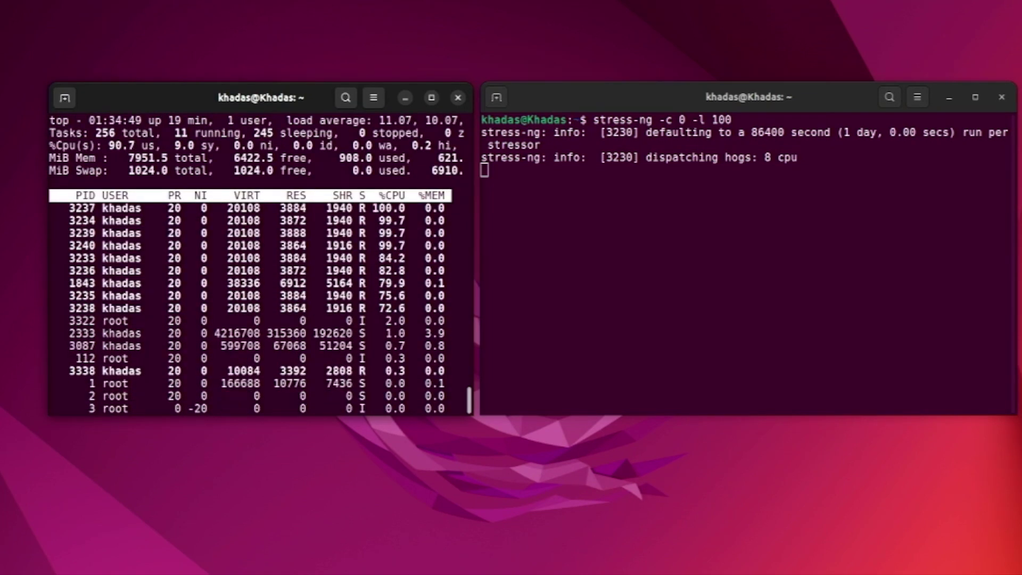
key(q)
key(Up)
key(Up)
key(Down)
key(Return)
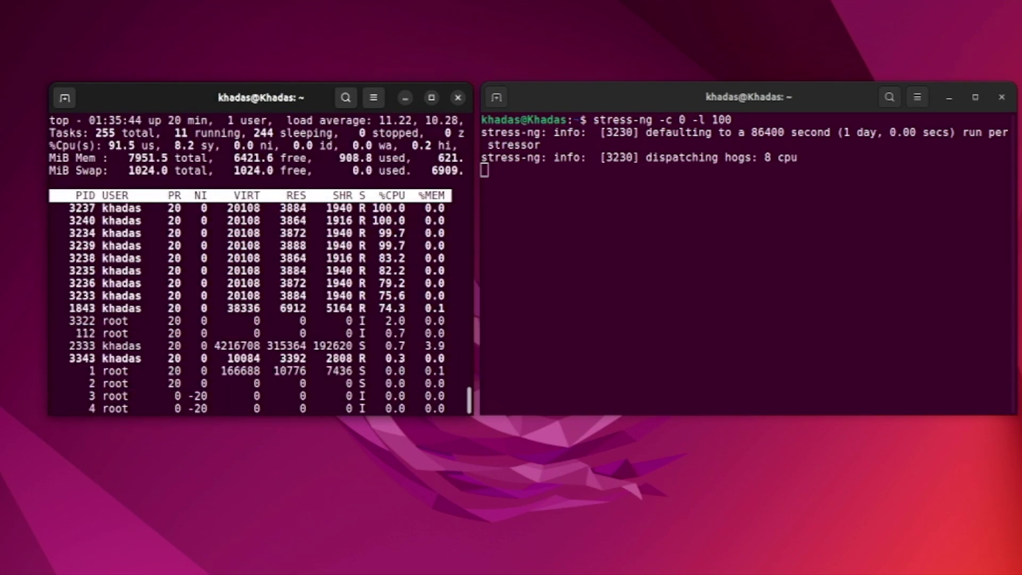
- Re-read sensors, highlight the soc temp1 line at 89.1°C, and restart top
key(q)
key(Up)
key(Up)
key(Return)
triple_click(160, 231)
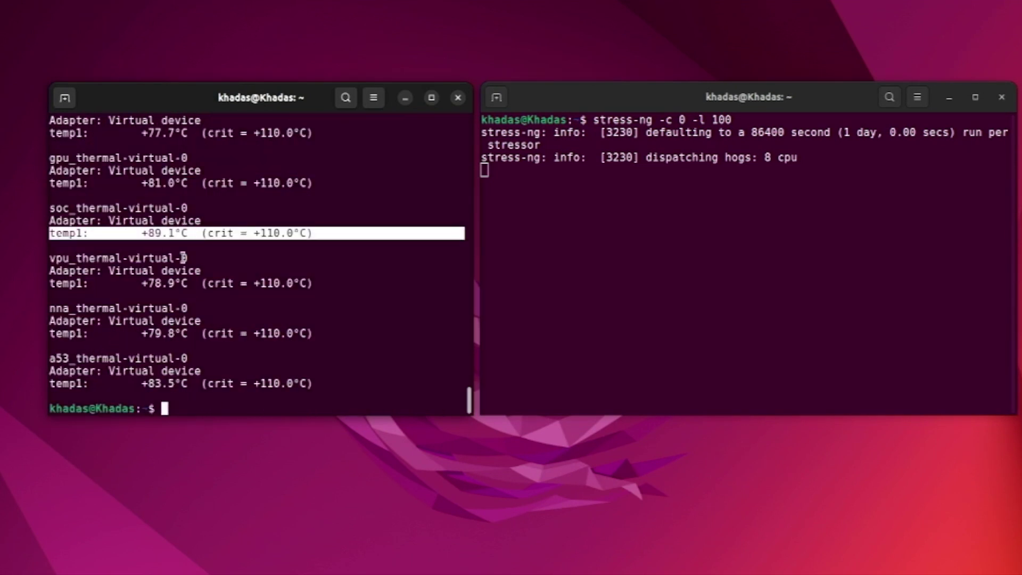
key(Up)
key(Up)
key(Return)
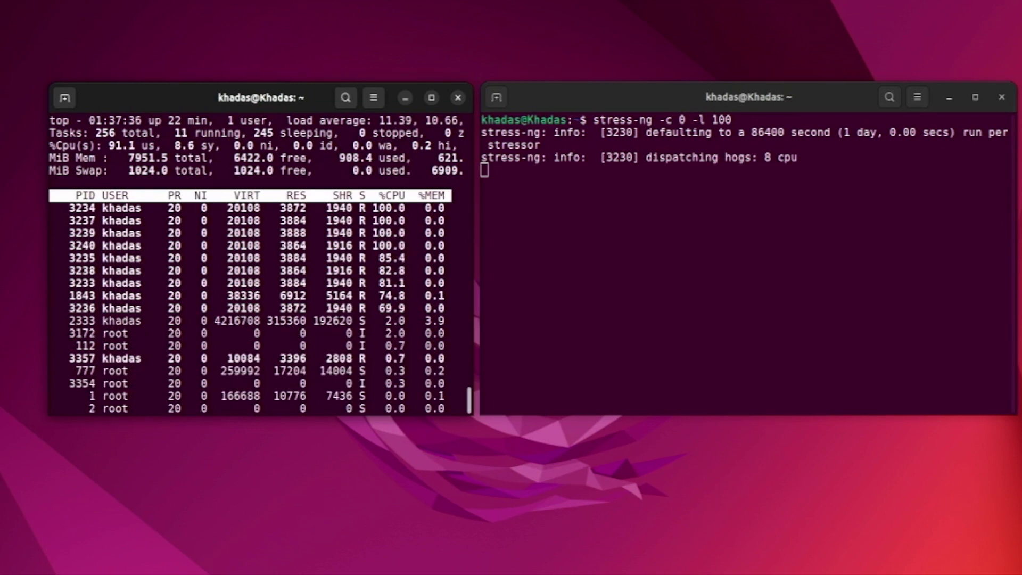
- Re-read and highlight the SoC temperature, then show top with stress-ng workers at 74–100% CPU
text(qsensors)
key(Return)
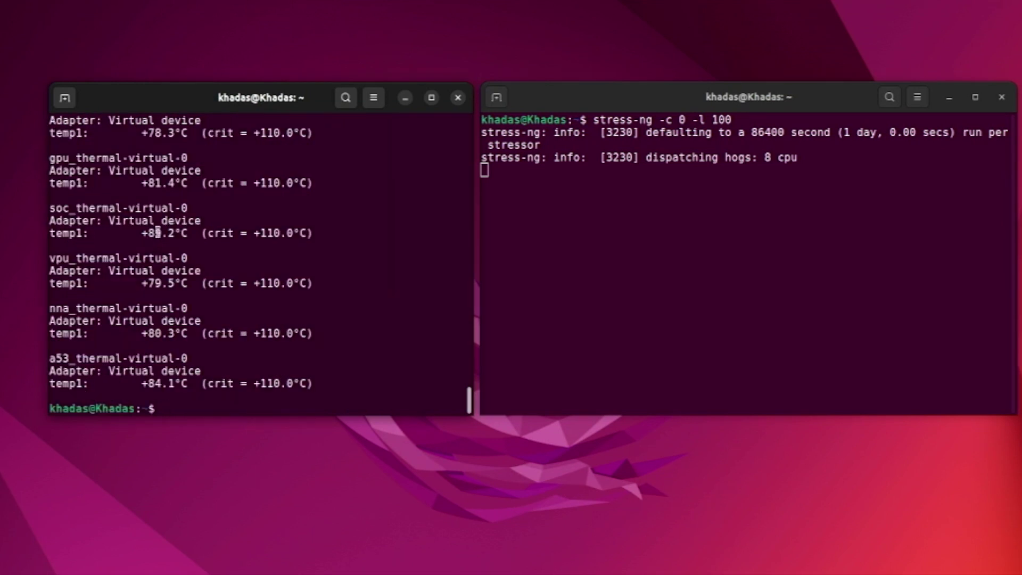
triple_click(157, 232)
text(top)
key(Return)
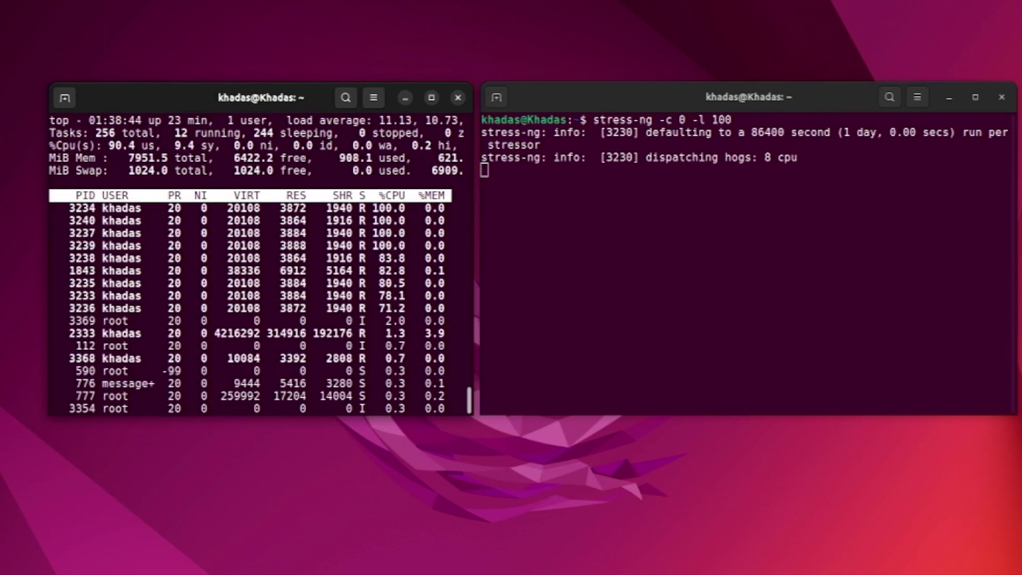
key(q)
key(Up)
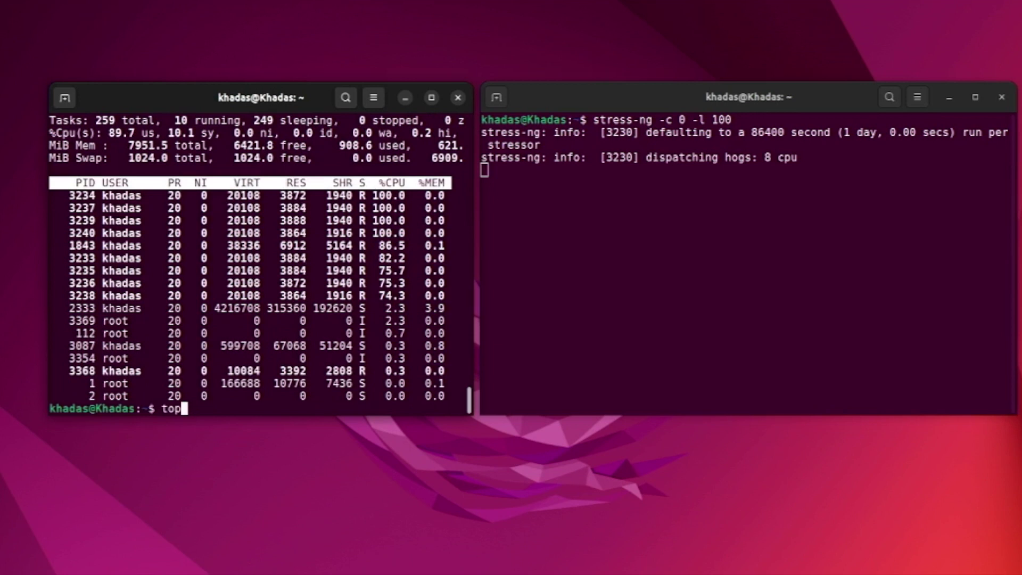